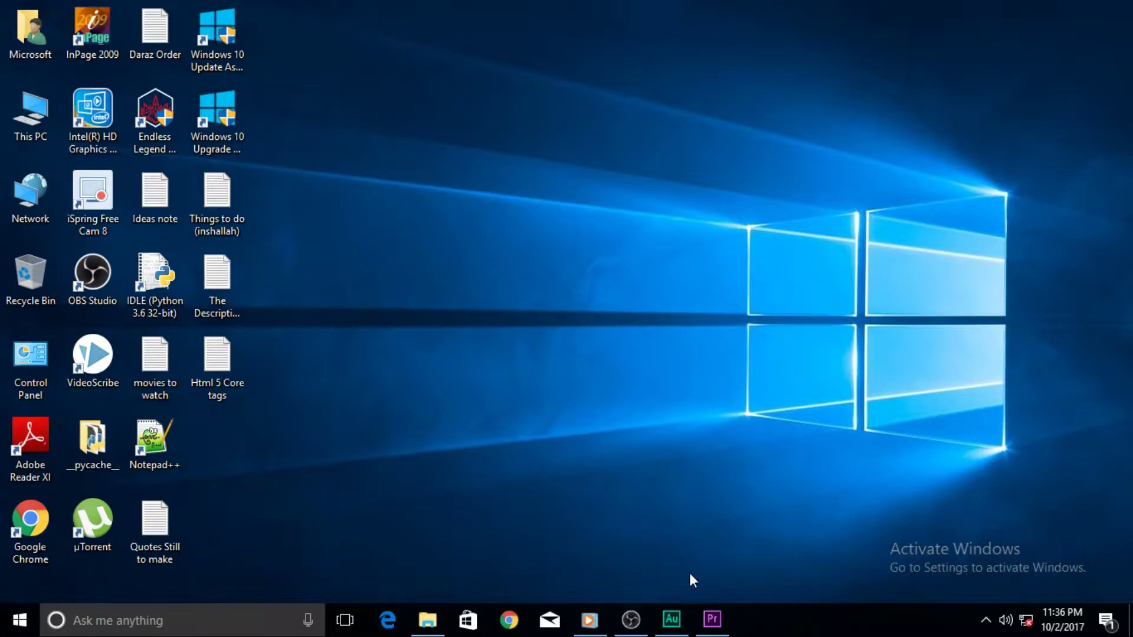
Restore the Premiere Pro window showing the 'Premiere Pro Urdu 15' project from the taskbar.
left_click(712, 619)
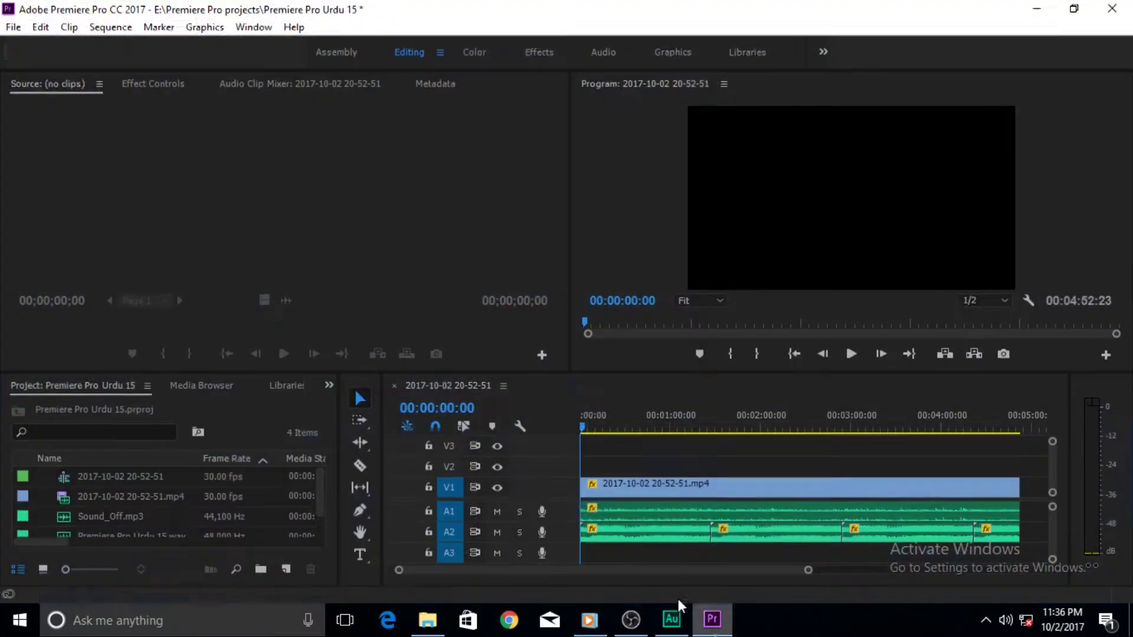
left_click(421, 234)
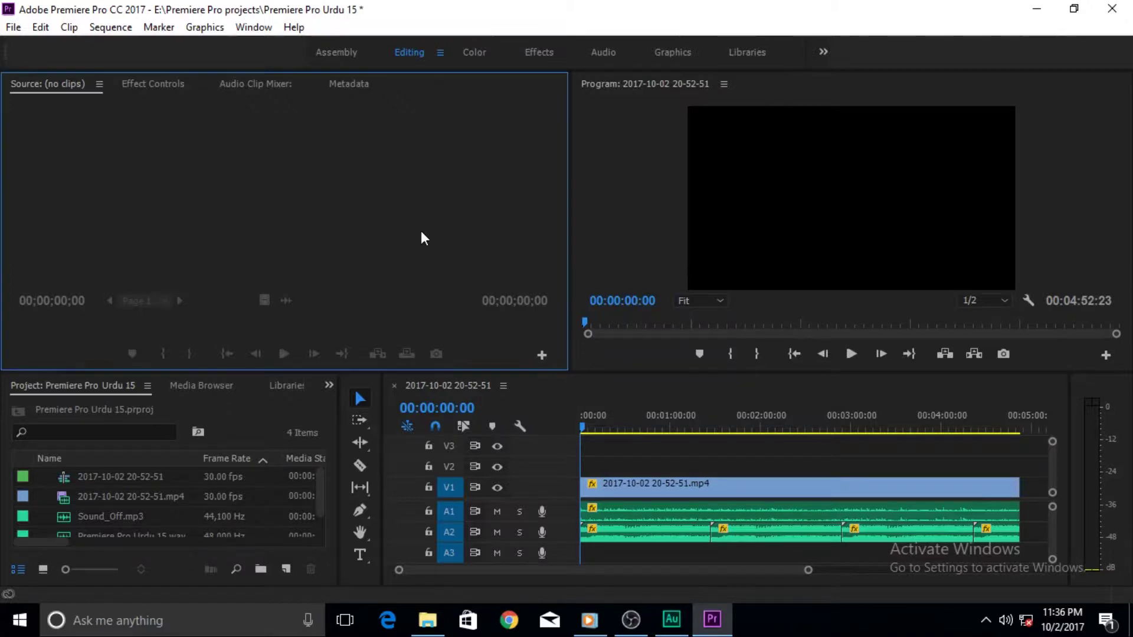
left_click(600, 210)
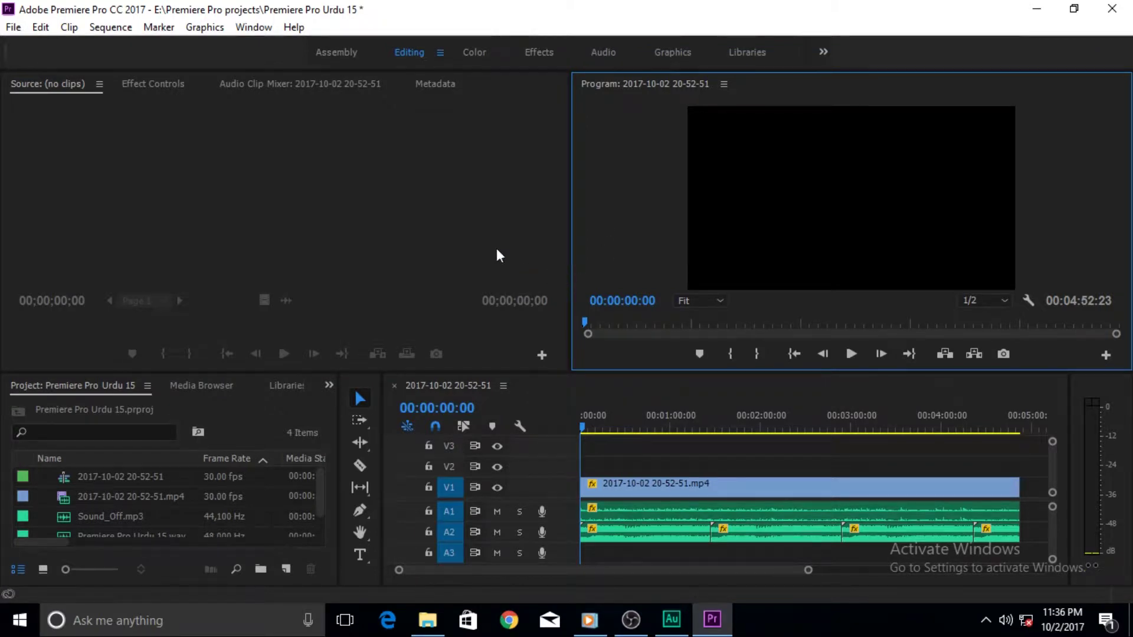
left_click(492, 215)
left_click(596, 199)
left_click(444, 182)
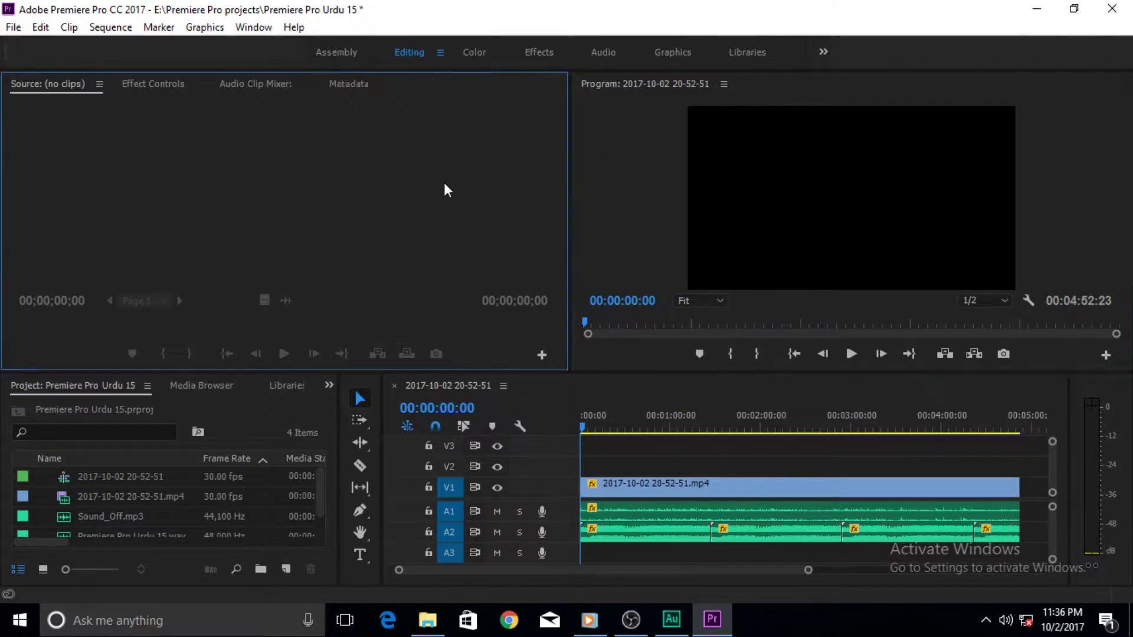
left_click(666, 186)
left_click(342, 177)
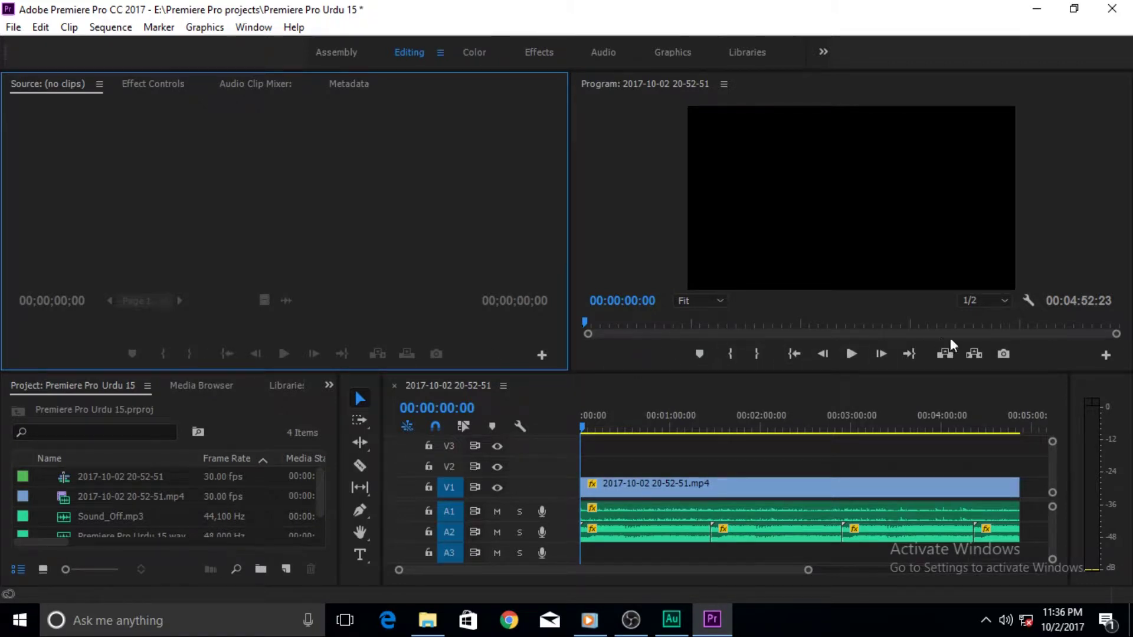
left_click(615, 211)
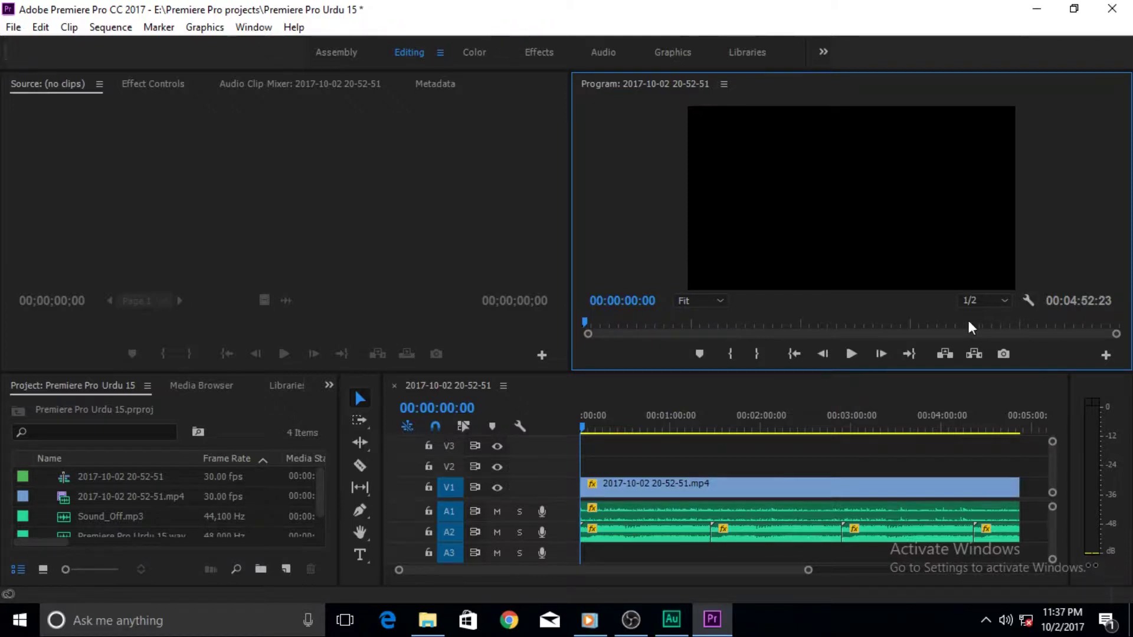
left_click(1029, 303)
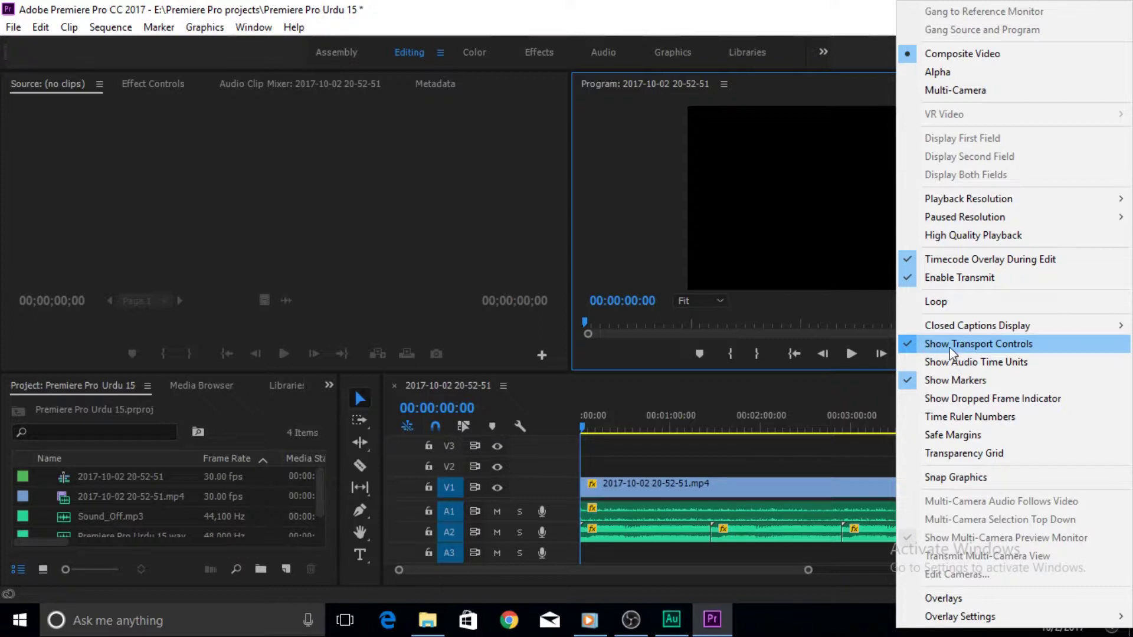
left_click(947, 353)
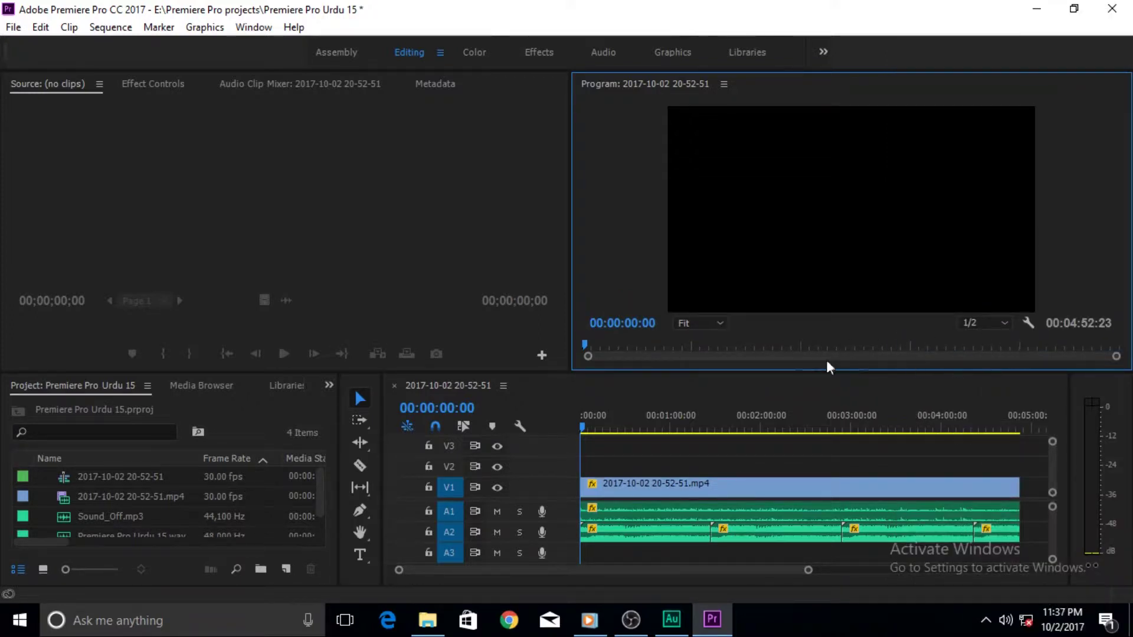
left_click(1026, 325)
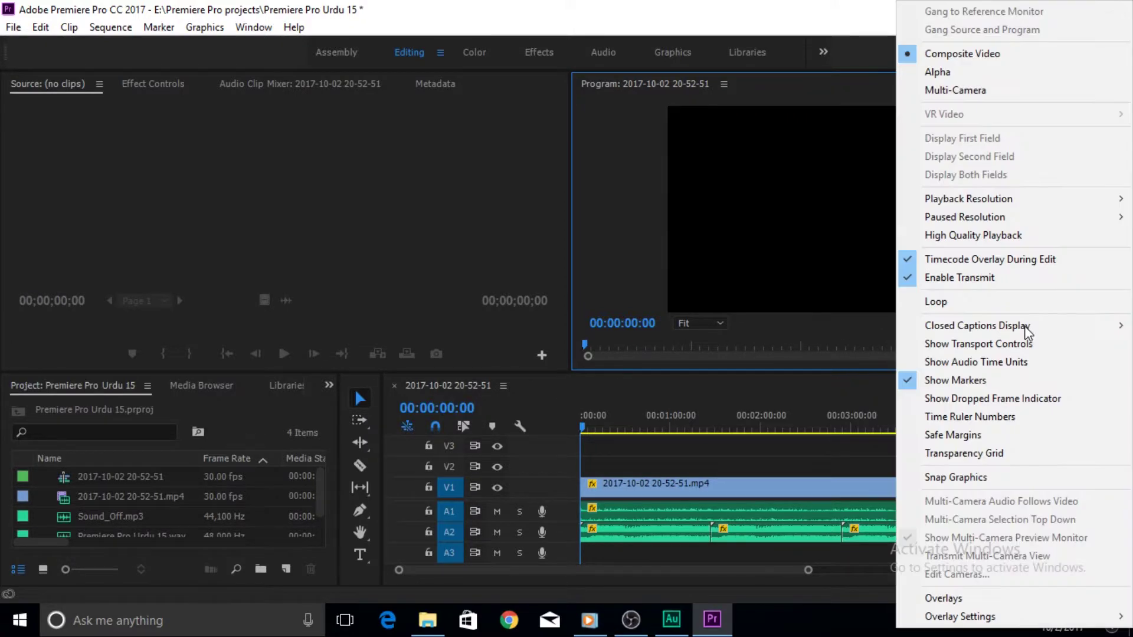
left_click(929, 348)
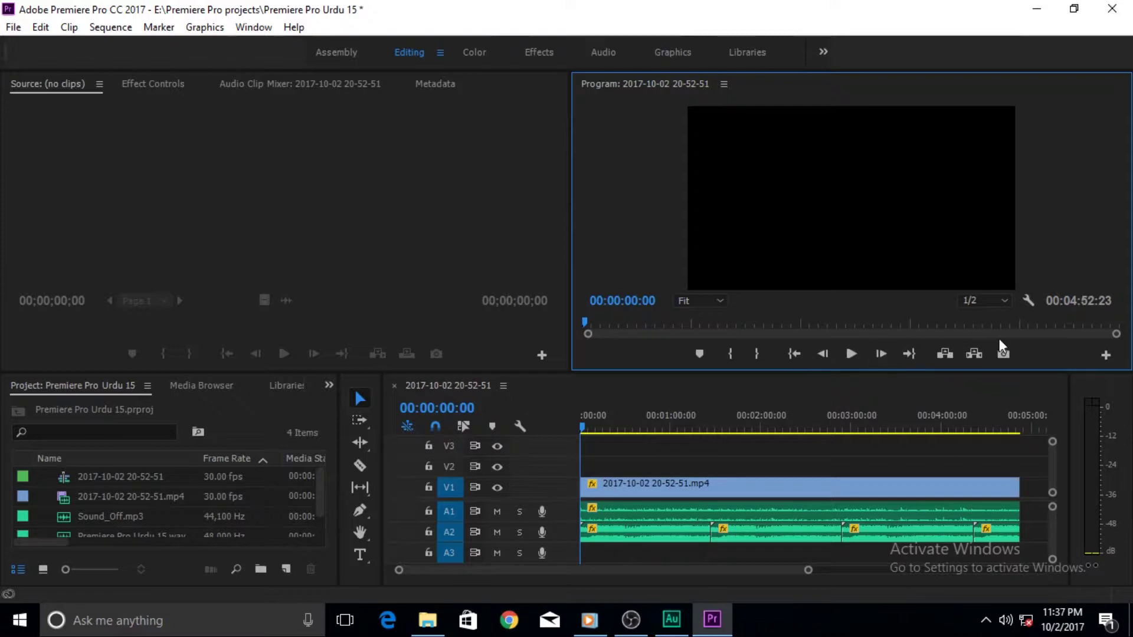
left_click(1105, 356)
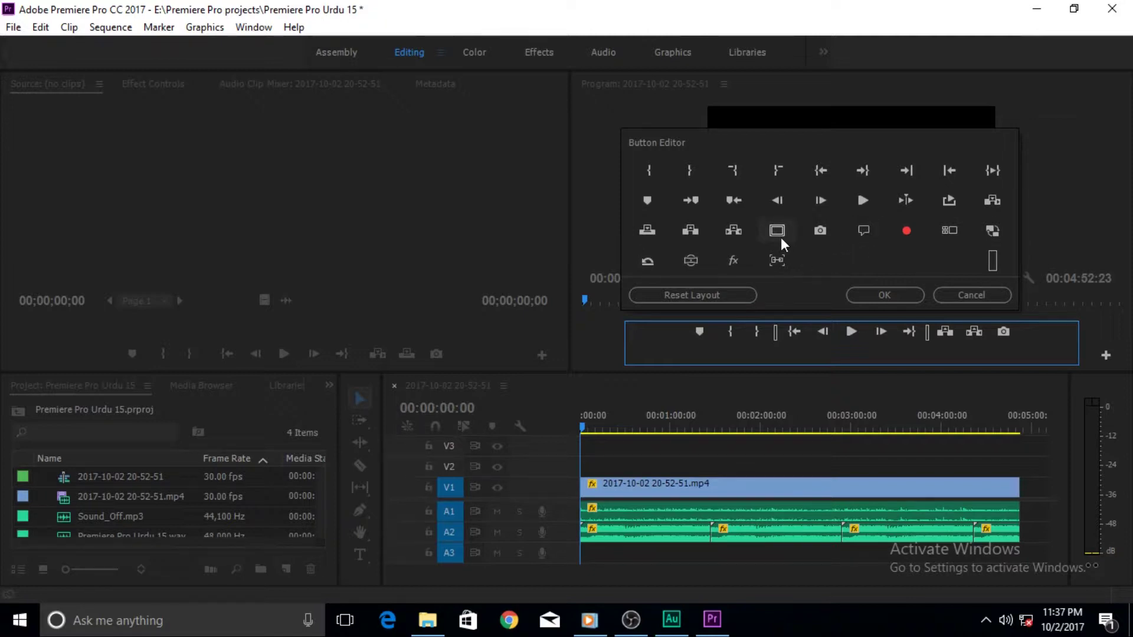
In the Button Editor, put Safe Margins and Overwrite on a second button row, with a space between them.
mouse_move(781, 238)
left_mouse_down()
mouse_move(809, 352)
mouse_move(781, 359)
mouse_move(777, 339)
mouse_move(683, 331)
mouse_move(864, 332)
mouse_move(850, 362)
mouse_move(803, 357)
left_mouse_up()
left_click_drag(802, 356, 804, 363)
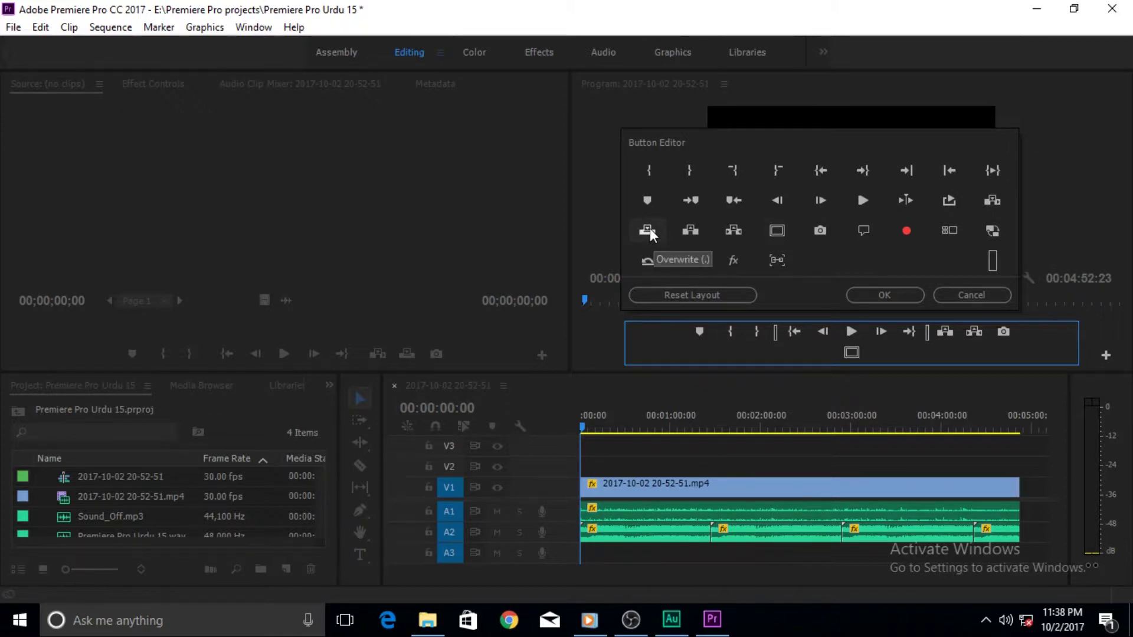
left_click_drag(651, 228, 879, 357)
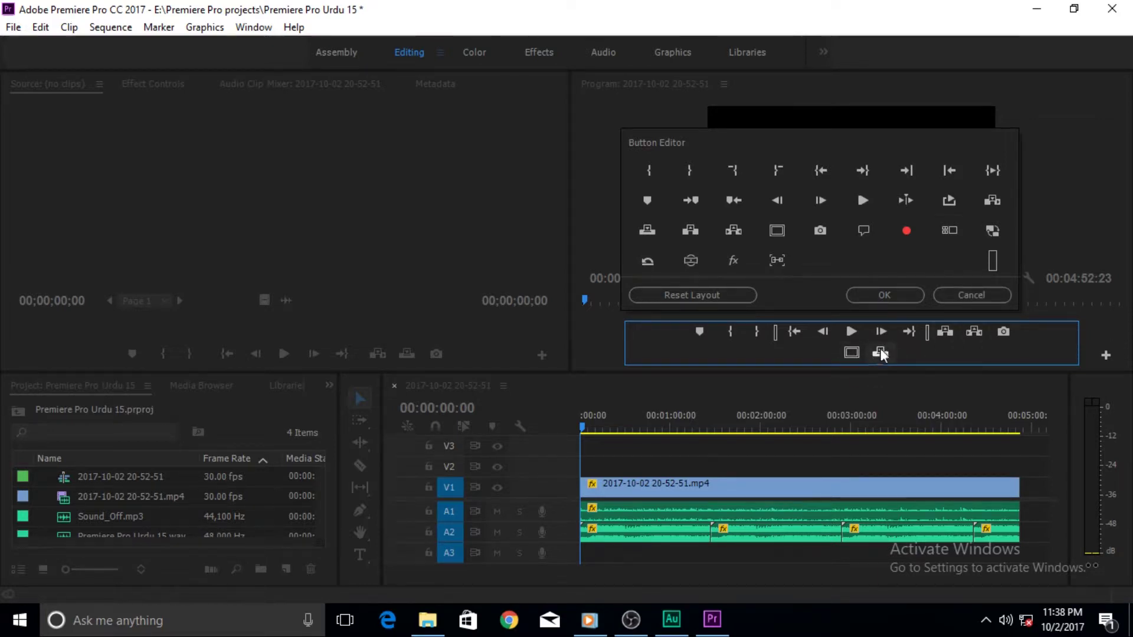
left_click_drag(993, 260, 876, 352)
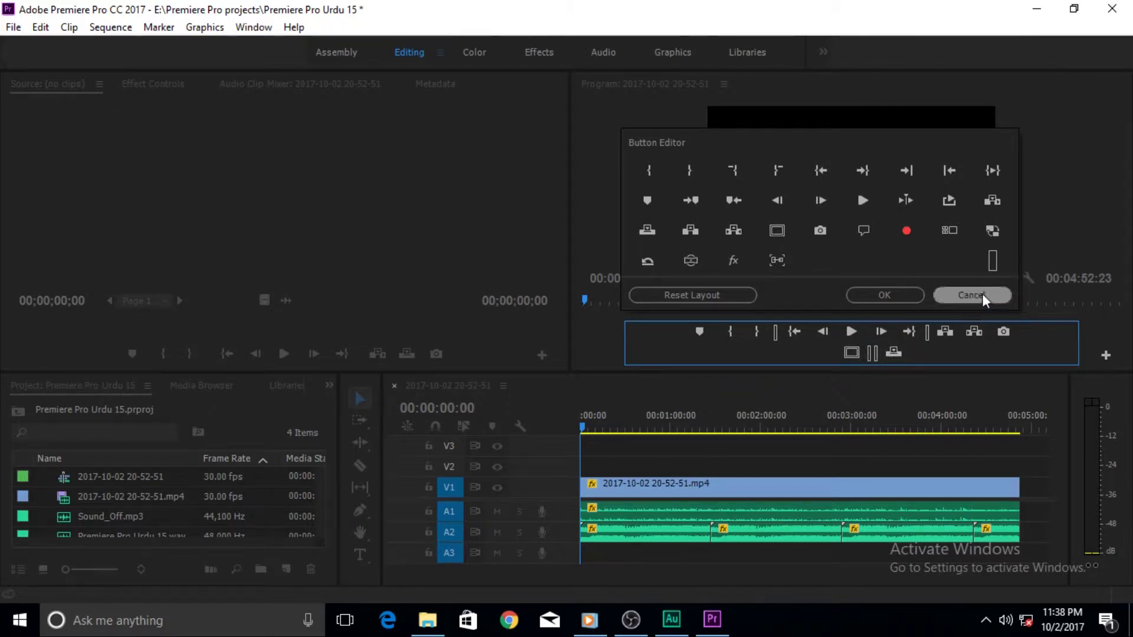
Add a second space before Overwrite and confirm the customized button layout.
left_click_drag(993, 261, 876, 358)
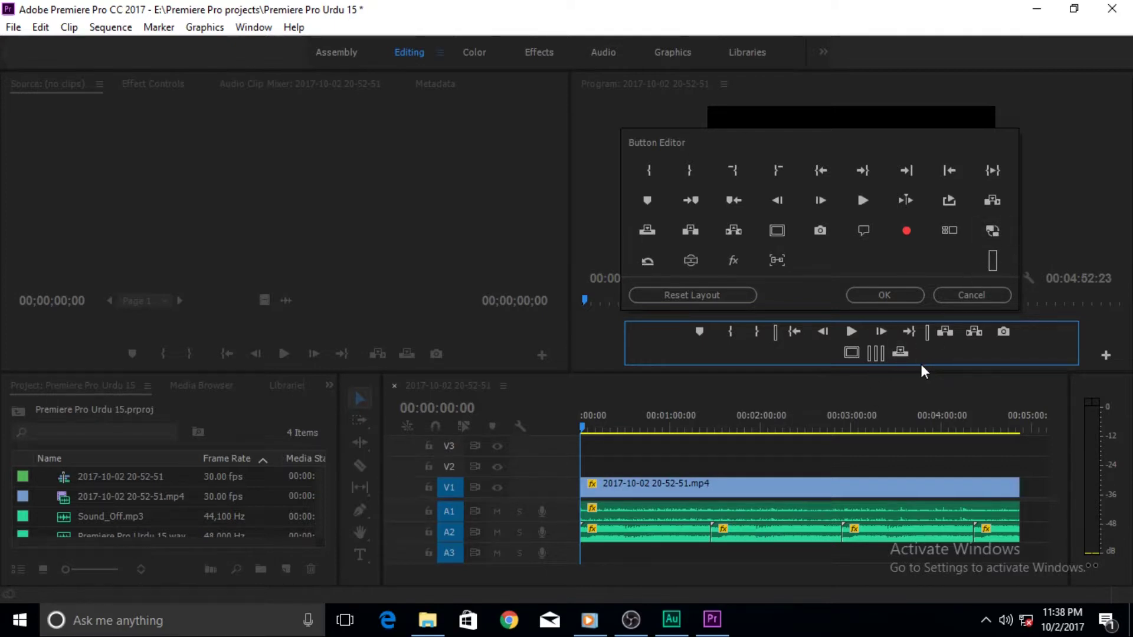
left_click(909, 299)
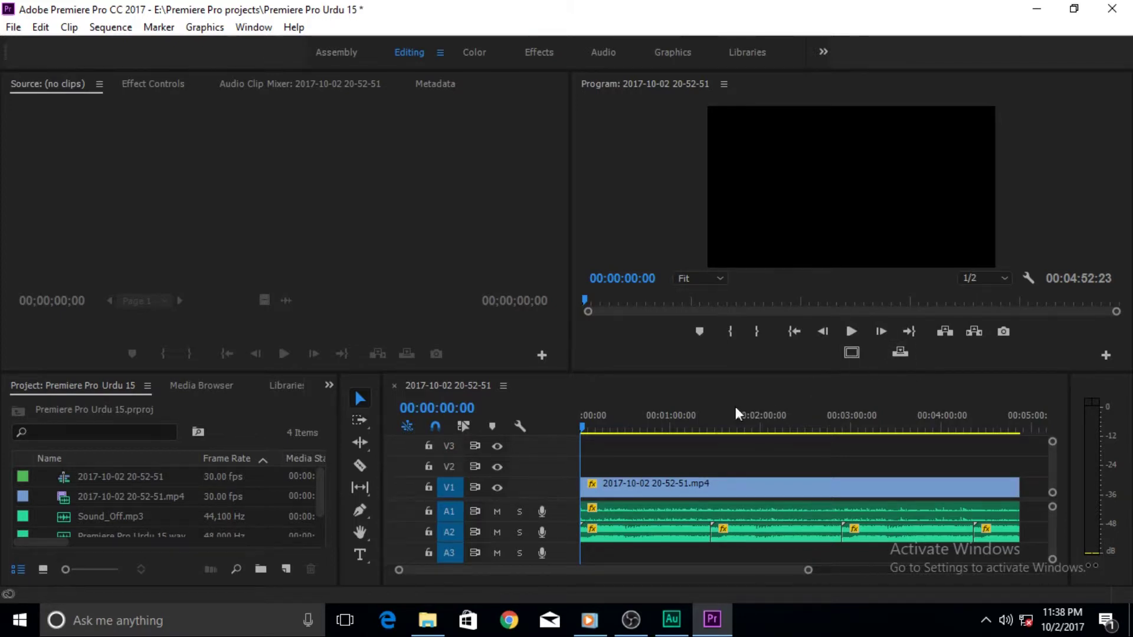
Move the playhead to 00:00:13:07 and turn on Safe Margins guides in the Program monitor.
left_click_drag(581, 430, 601, 430)
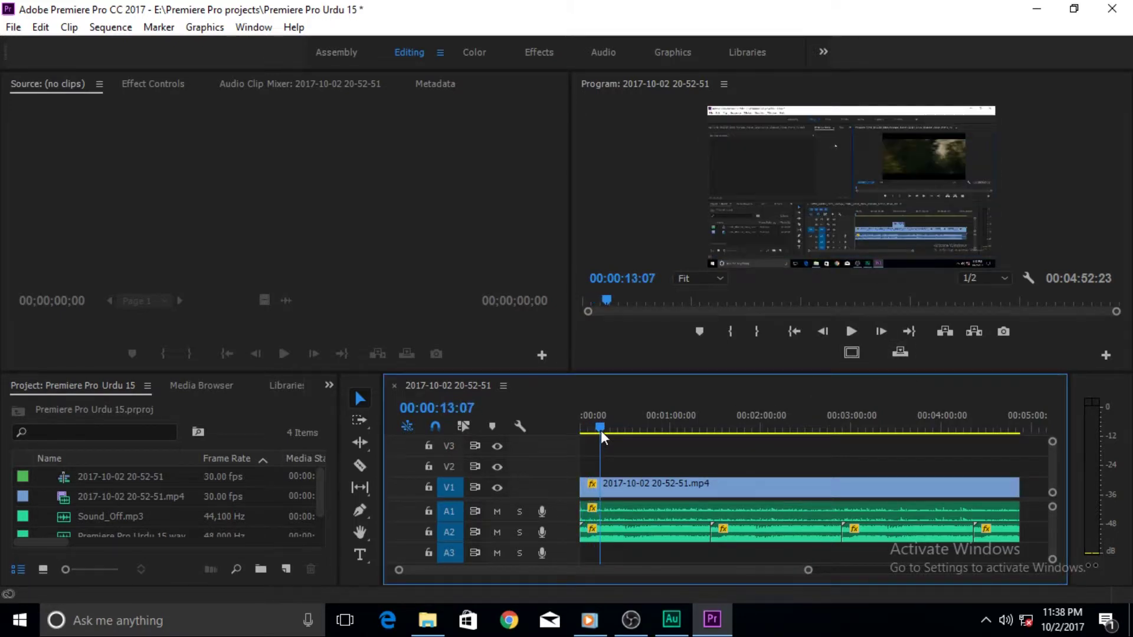
left_click(852, 361)
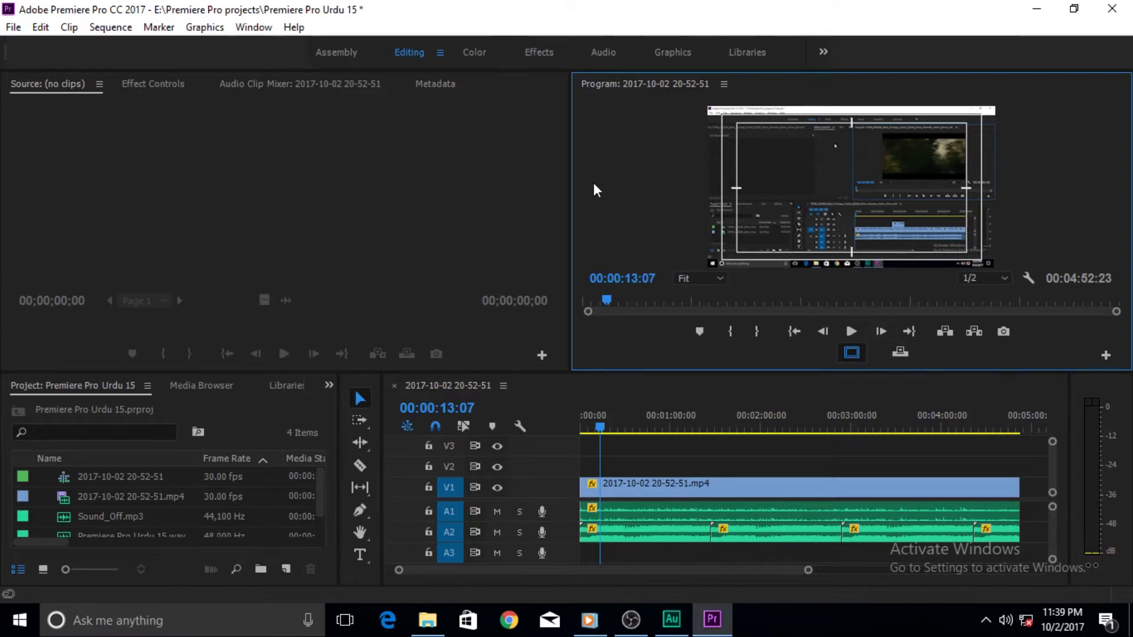
Narrow the Program monitor beside a wider Source monitor, play briefly, and check the » hidden-buttons list.
left_click_drag(570, 179, 931, 173)
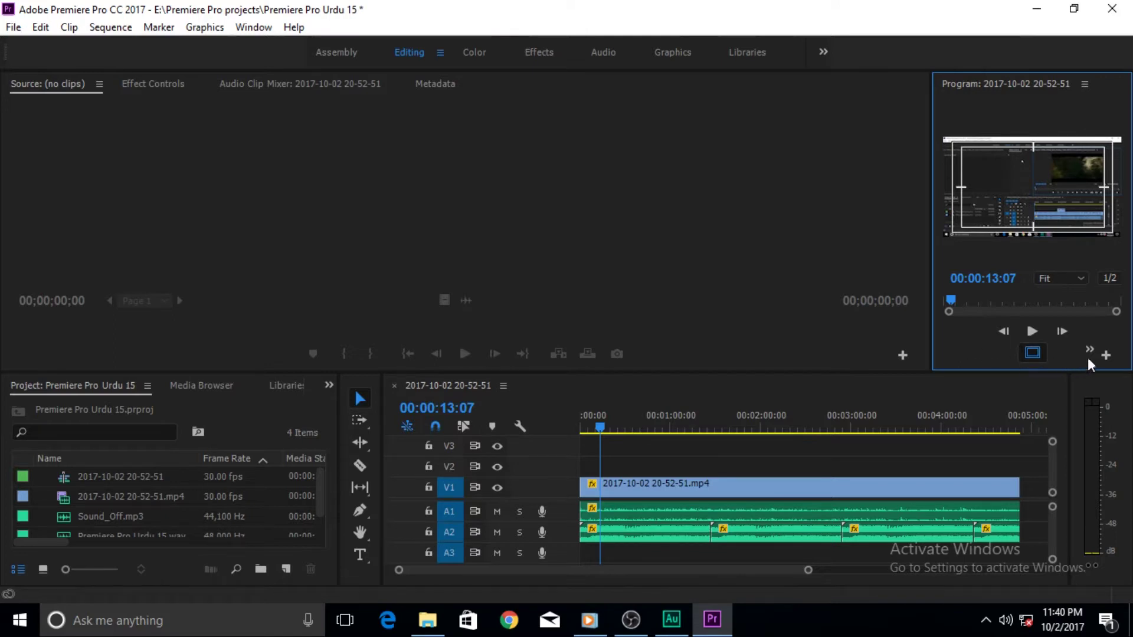
left_click(1036, 337)
left_click(1088, 352)
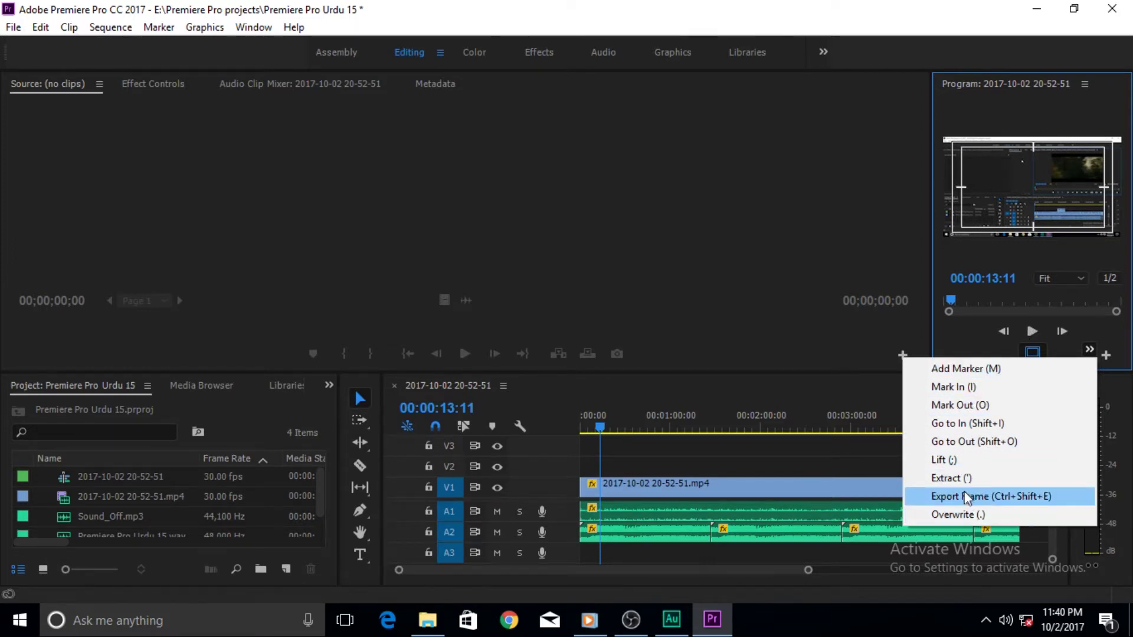
left_click(1086, 348)
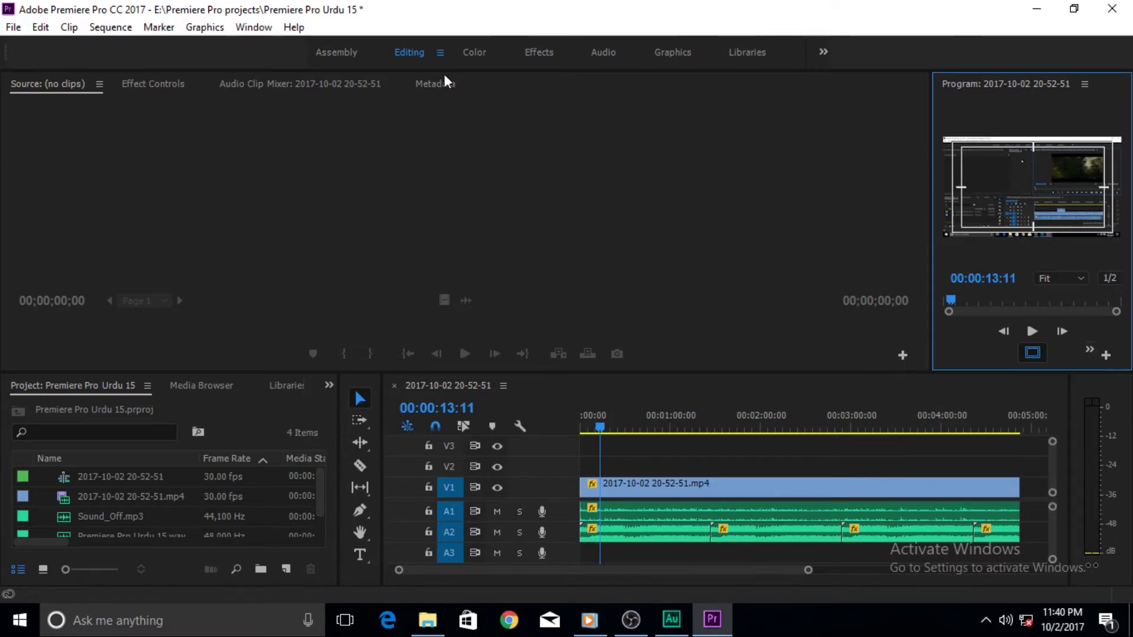
Reset the Editing workspace to its saved layout via Window > Workspaces.
left_click(238, 27)
mouse_move(332, 41)
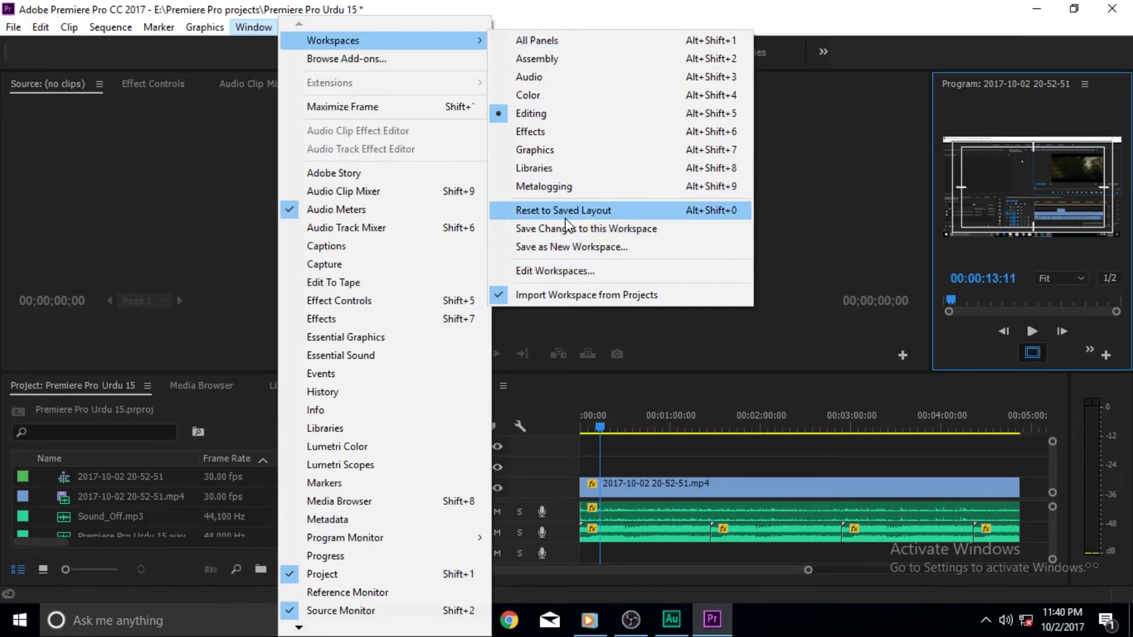
left_click(565, 216)
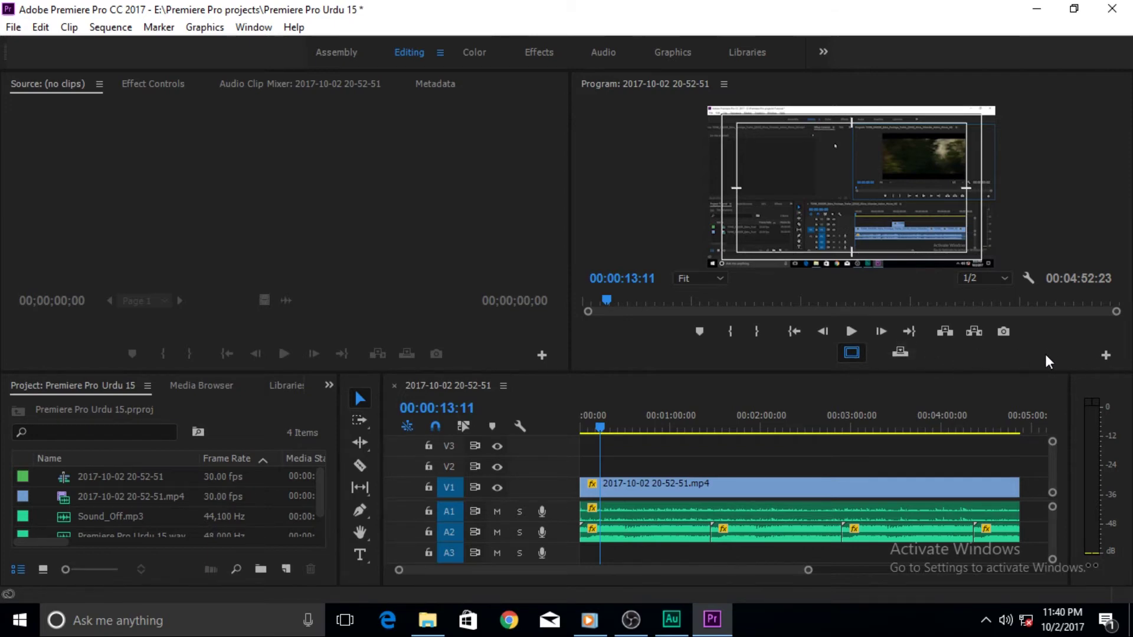
Use Reset Layout in the Button Editor to restore the Program monitor's default buttons and confirm.
left_click(1106, 355)
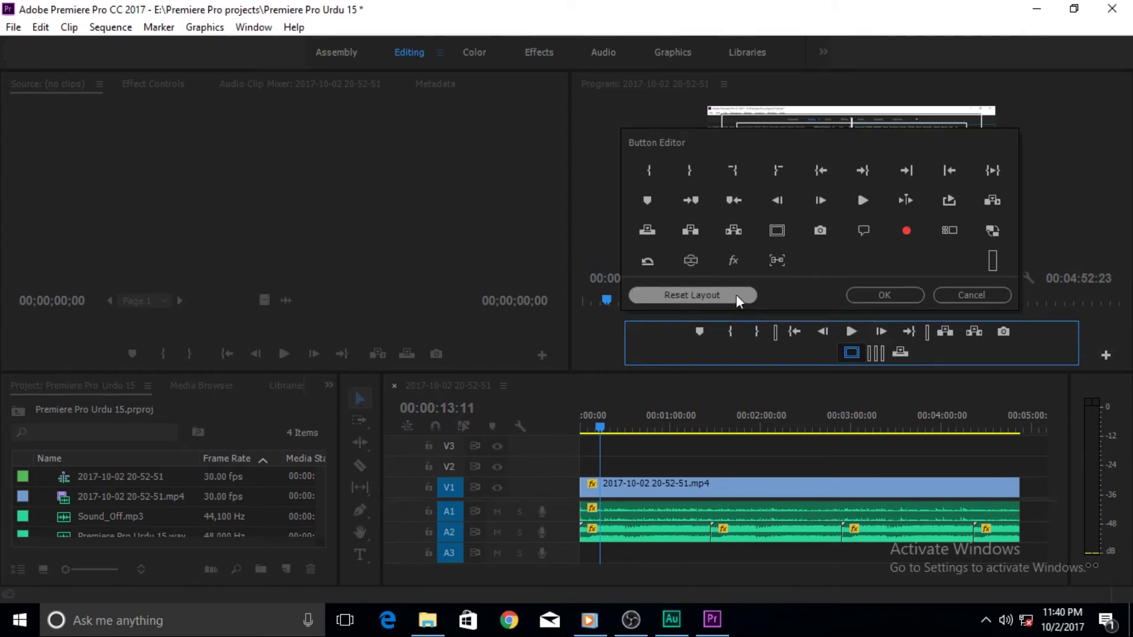
left_click(718, 297)
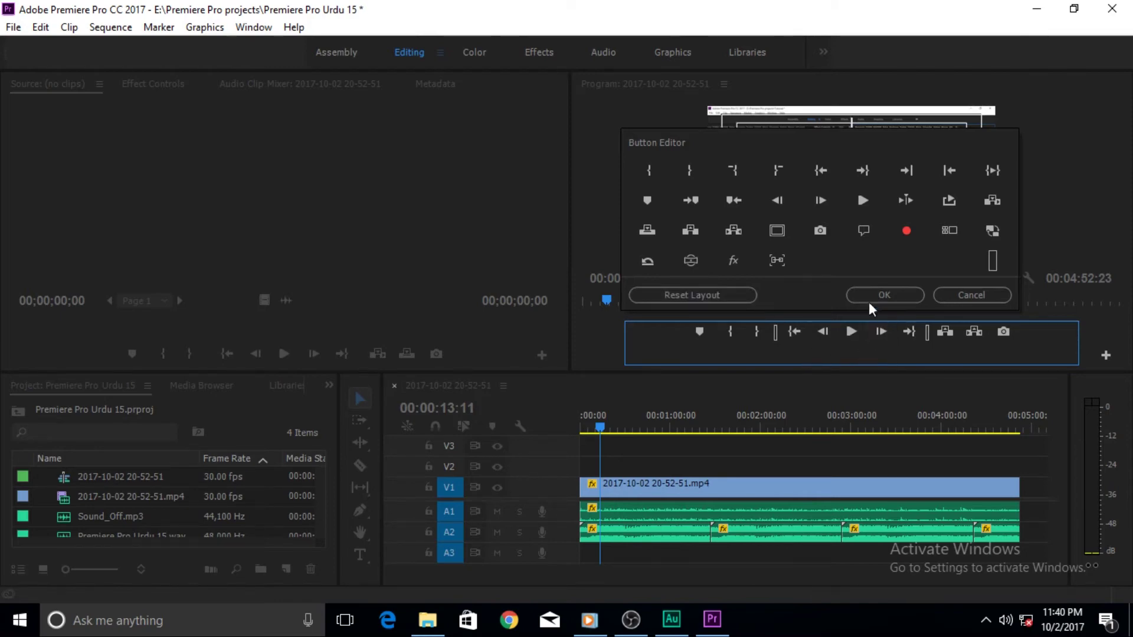
left_click(888, 295)
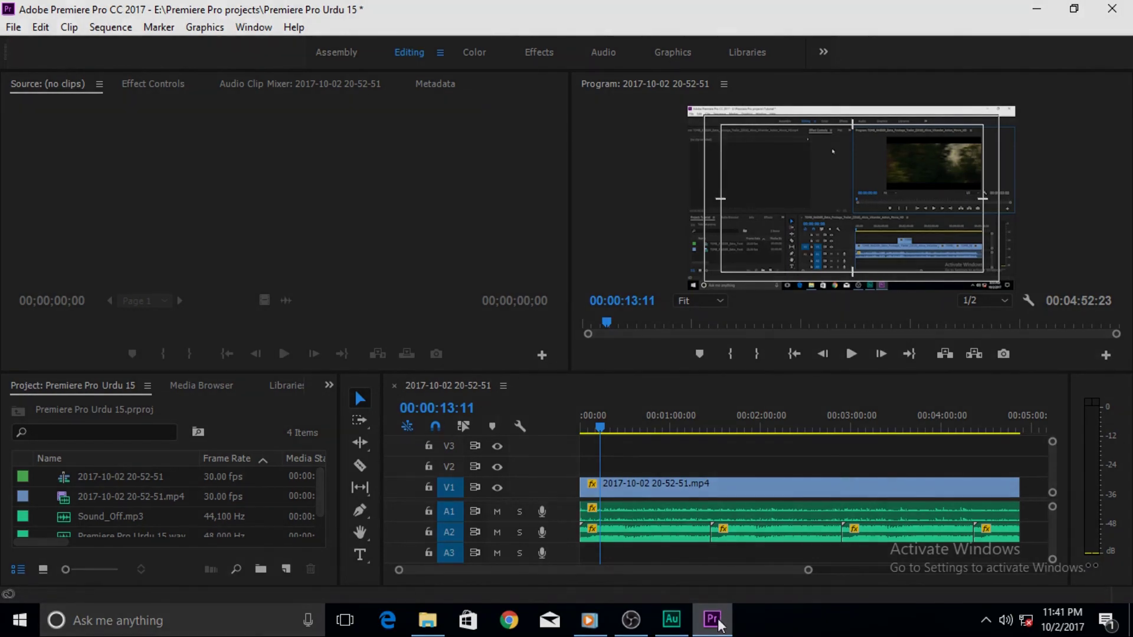
mouse_move(719, 625)
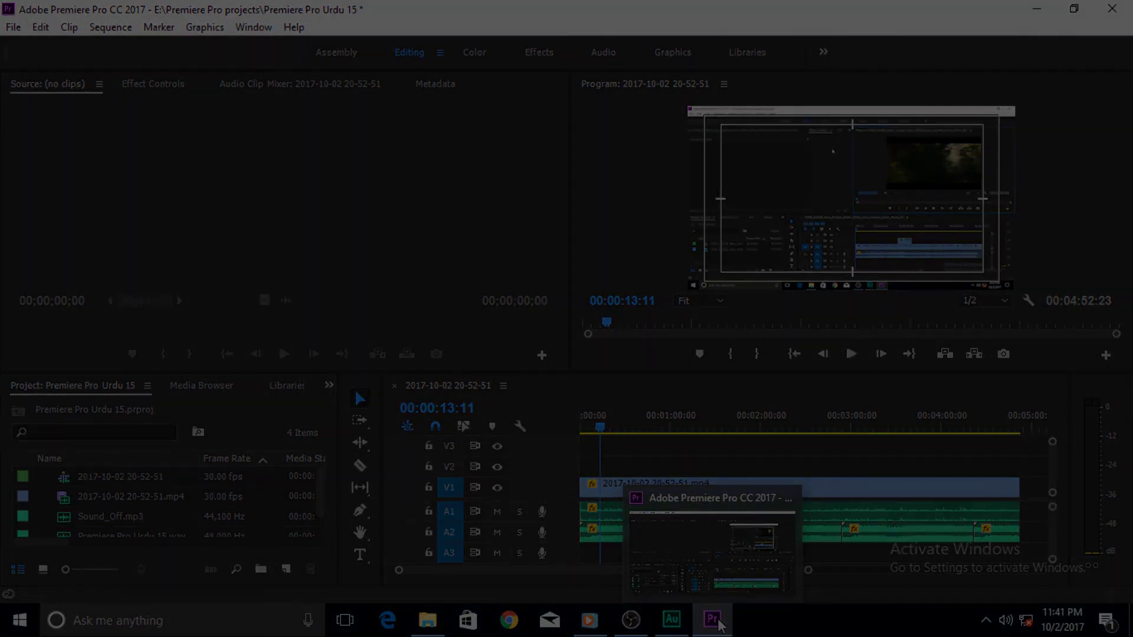